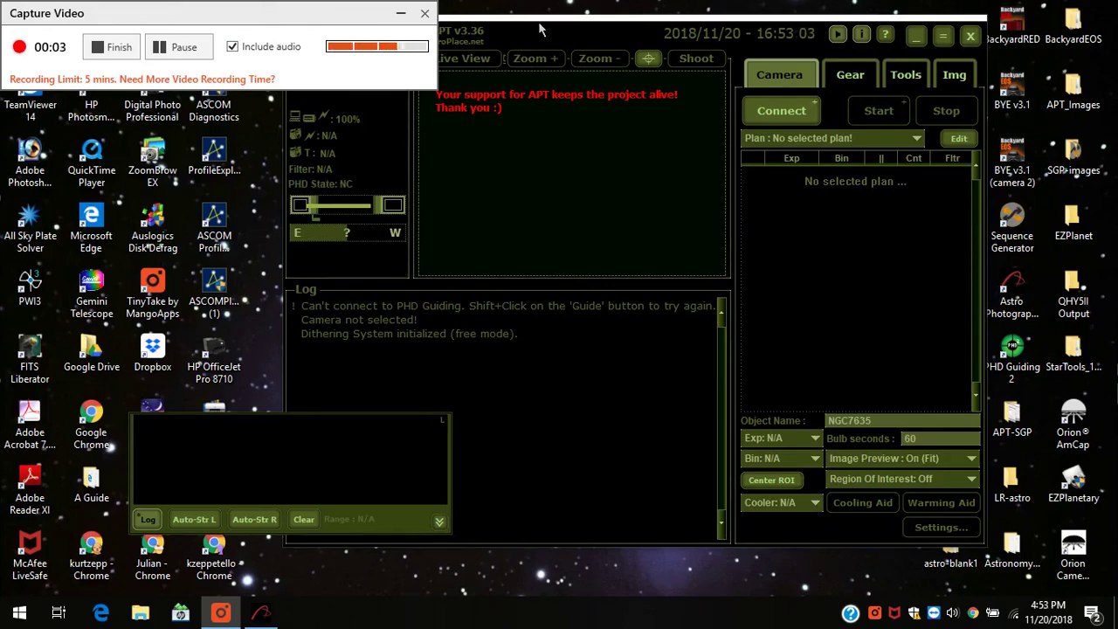
Move the APT main window to a new position on the desktop.
drag(544, 31, 488, 26)
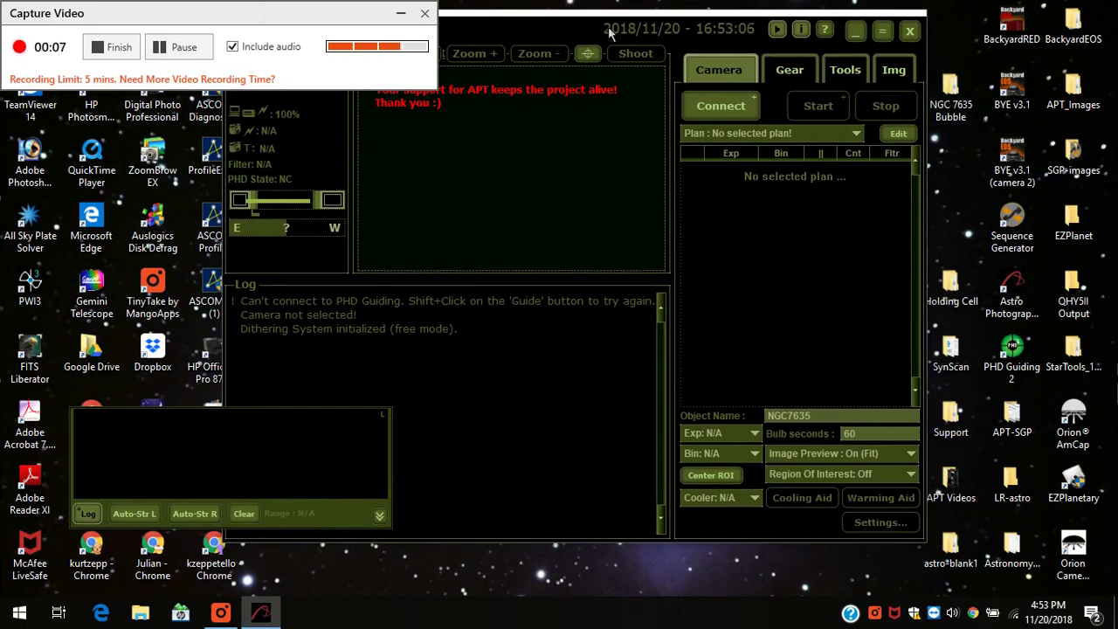
drag(569, 28, 651, 39)
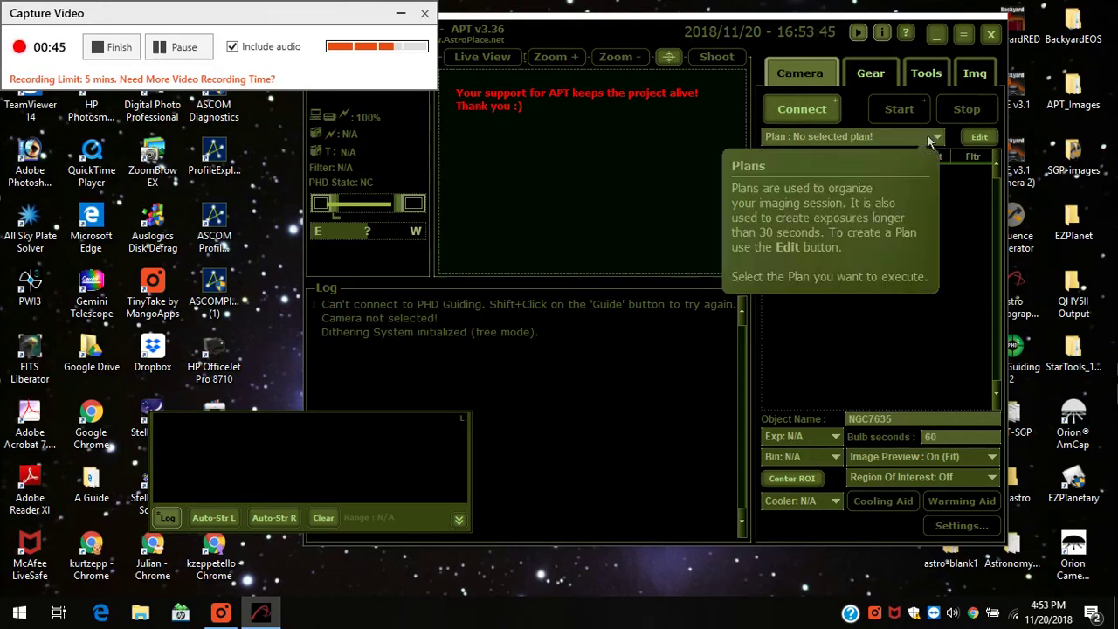
In the Plans Editor, create a new light frames plan named 'Bubble RGB'.
click(973, 138)
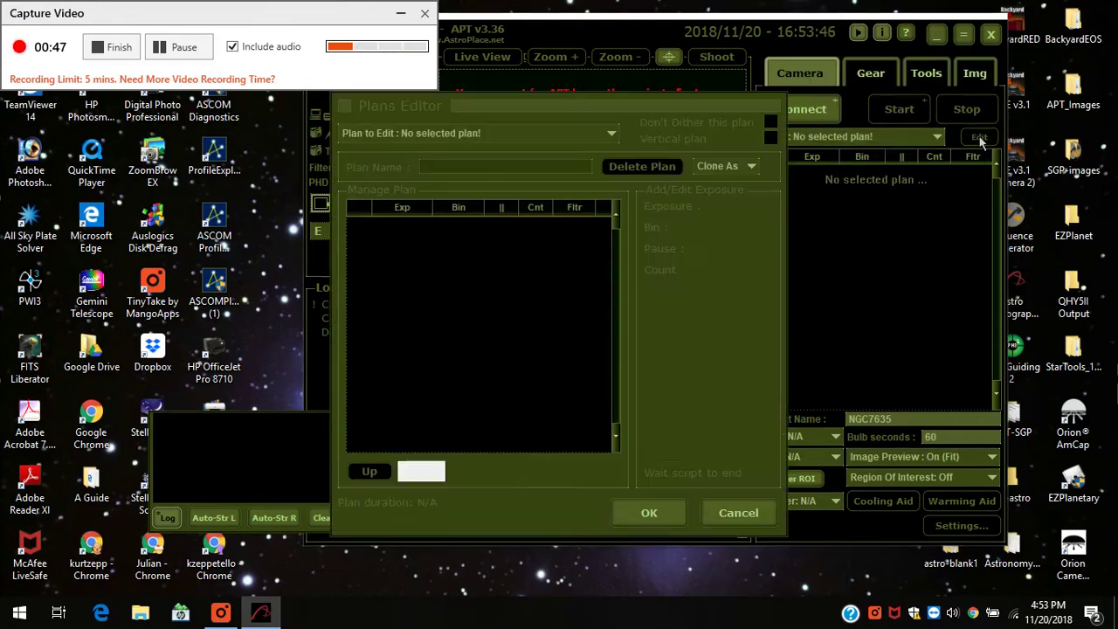
drag(563, 119, 651, 108)
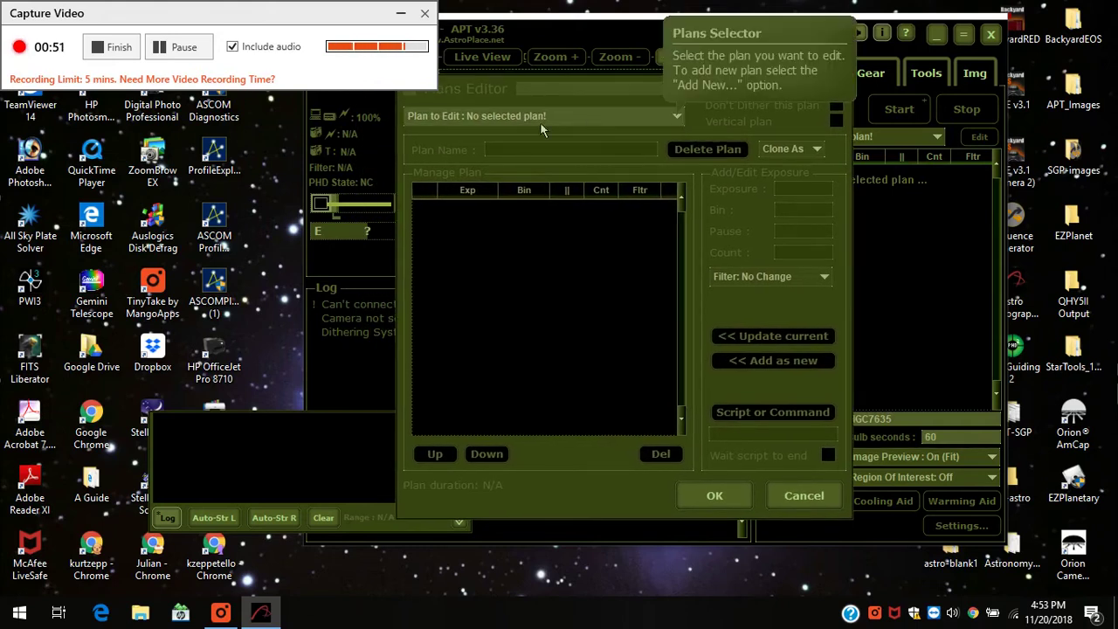
click(676, 116)
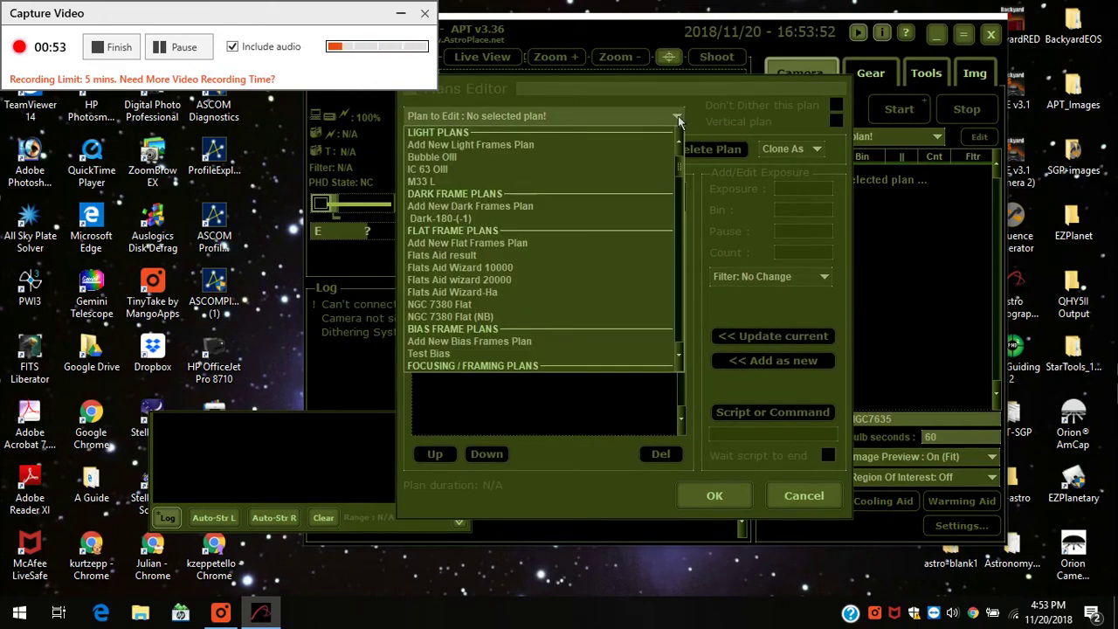
click(504, 145)
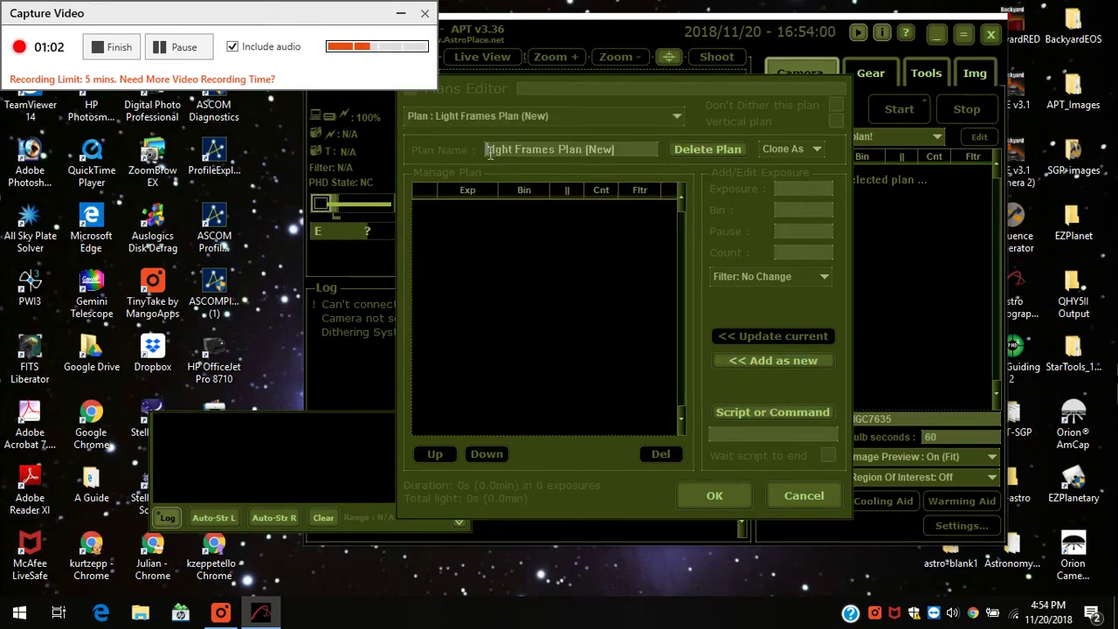
drag(486, 150, 614, 149)
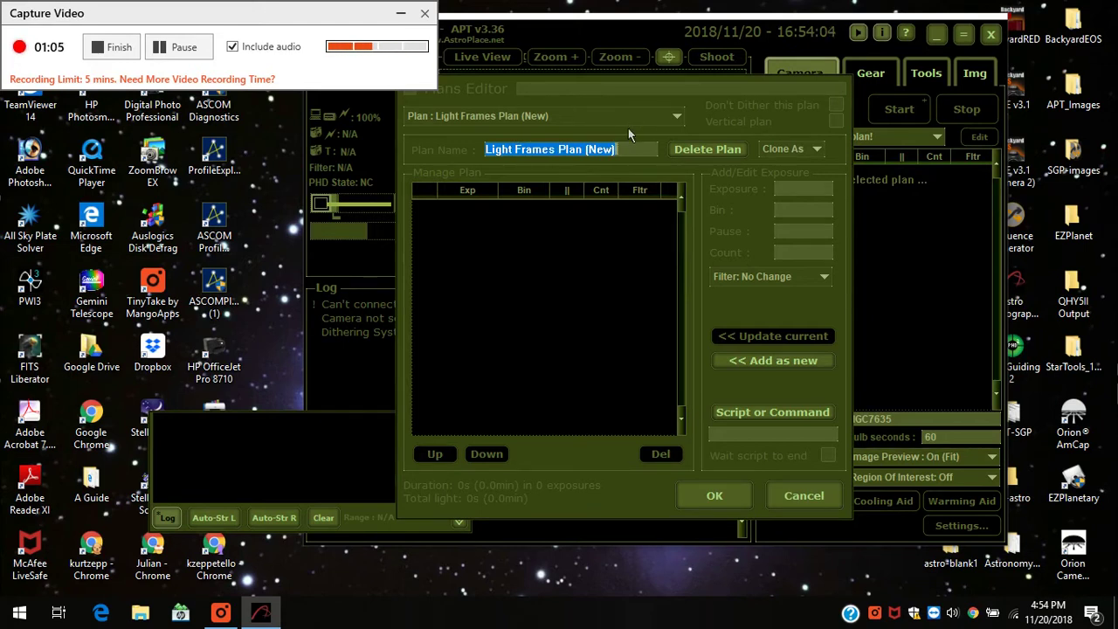
text(Bubble)
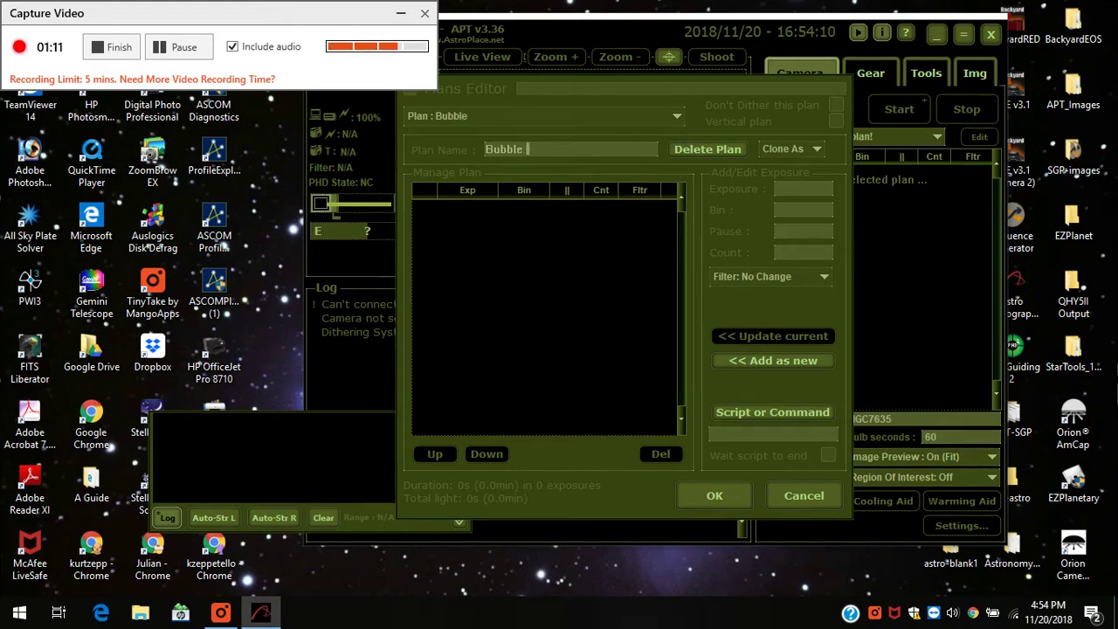
text( RGB)
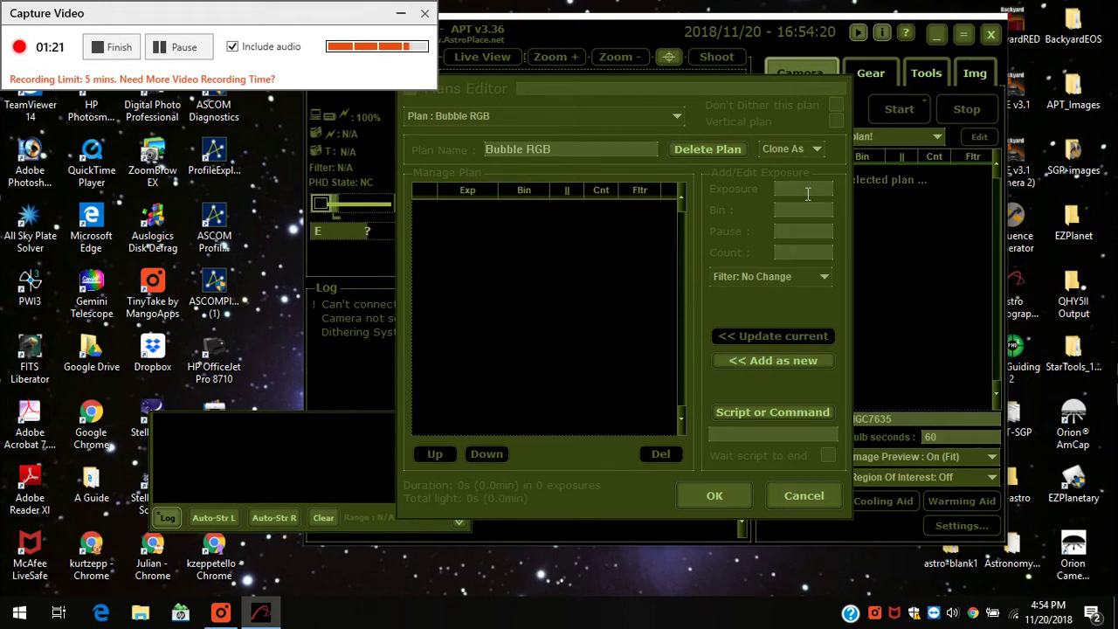
Enter a 90 s exposure with 1x1 binning and a count of 30.
text(90)
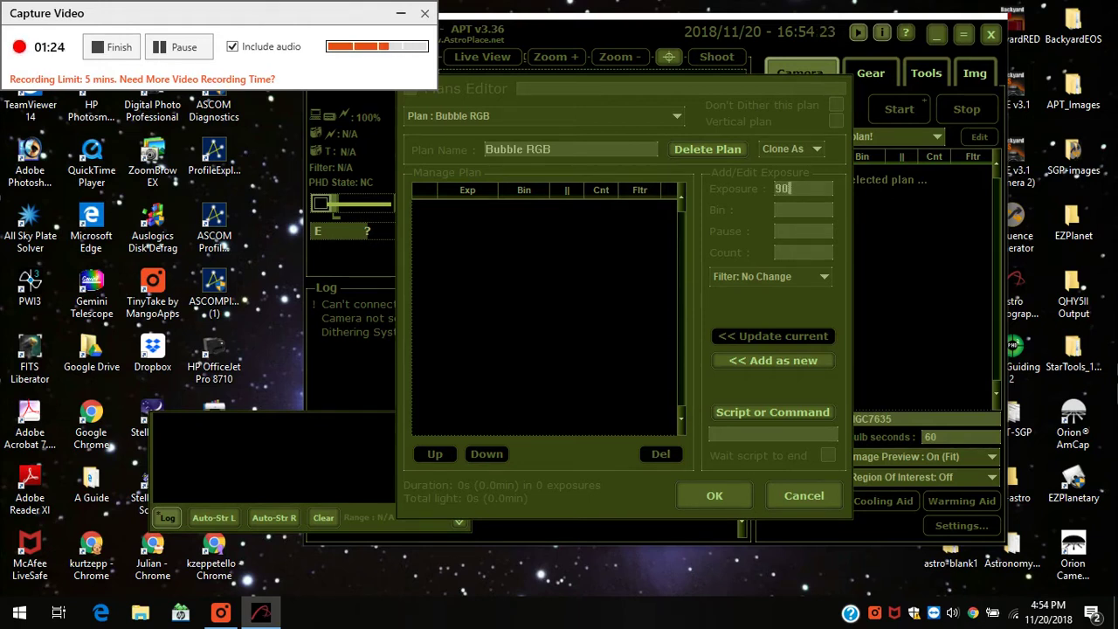
click(813, 215)
text(1)
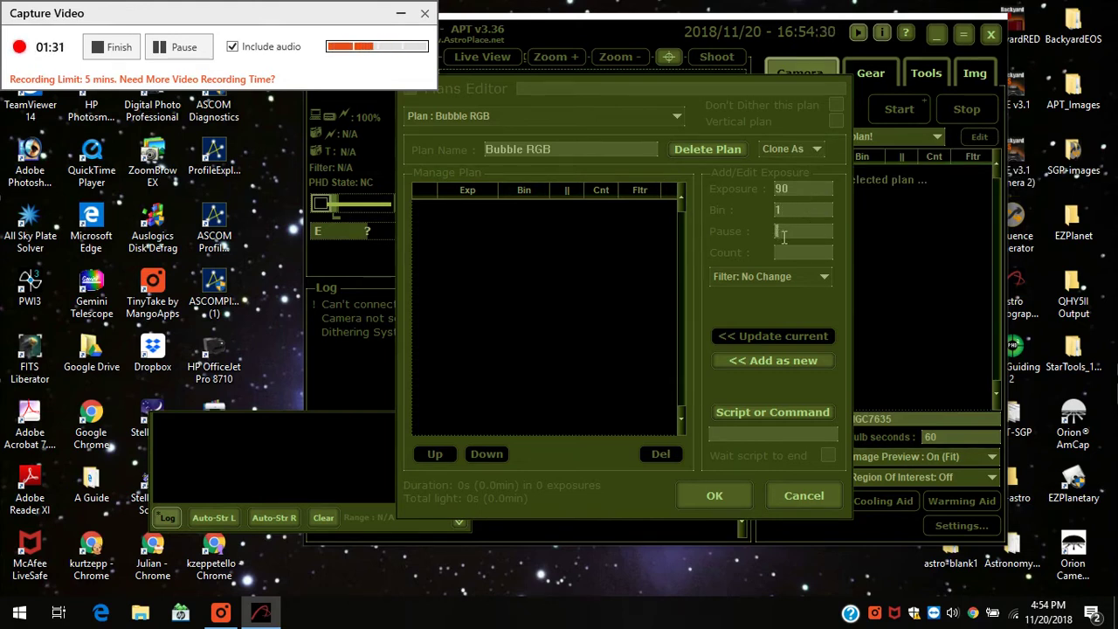
text(1)
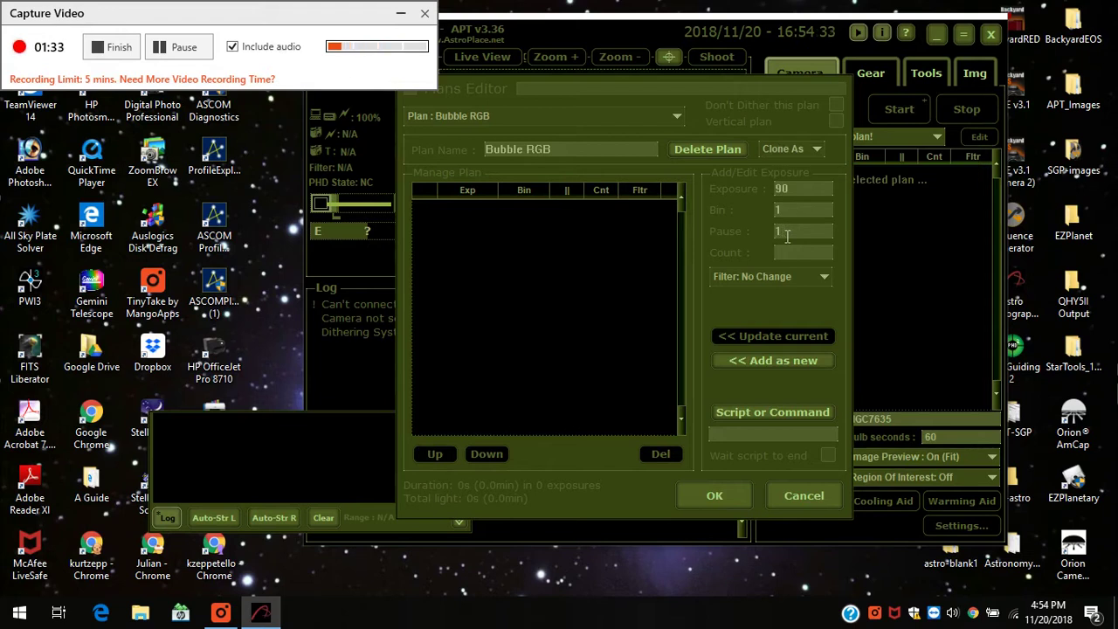
click(789, 211)
text(x1)
click(784, 255)
text(30)
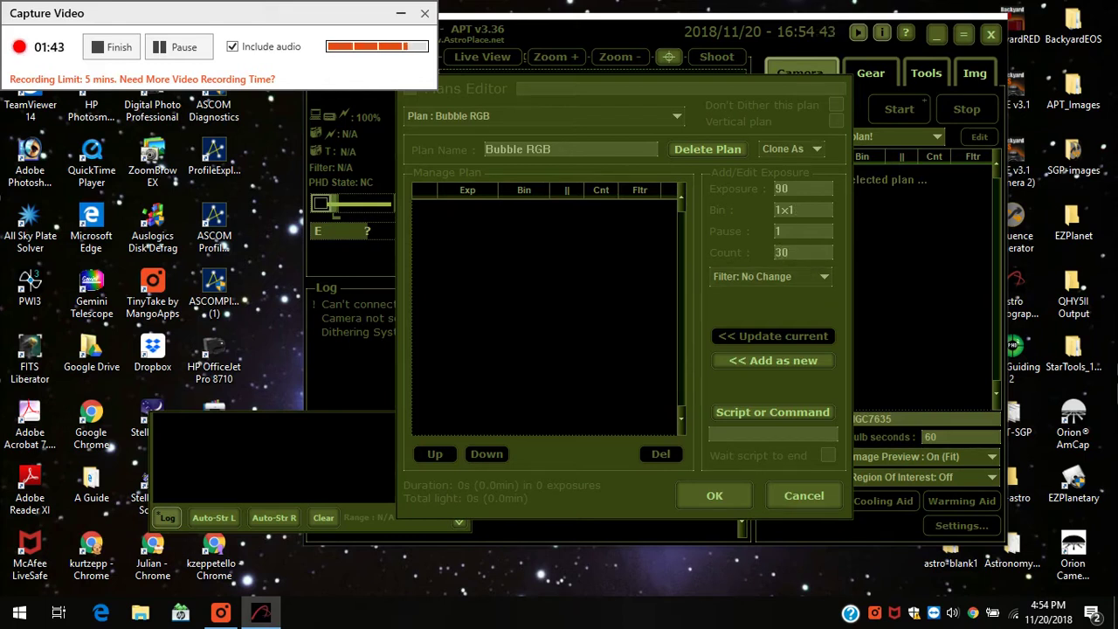
Choose the R filter and add the 90 s exposure row to the plan.
click(805, 280)
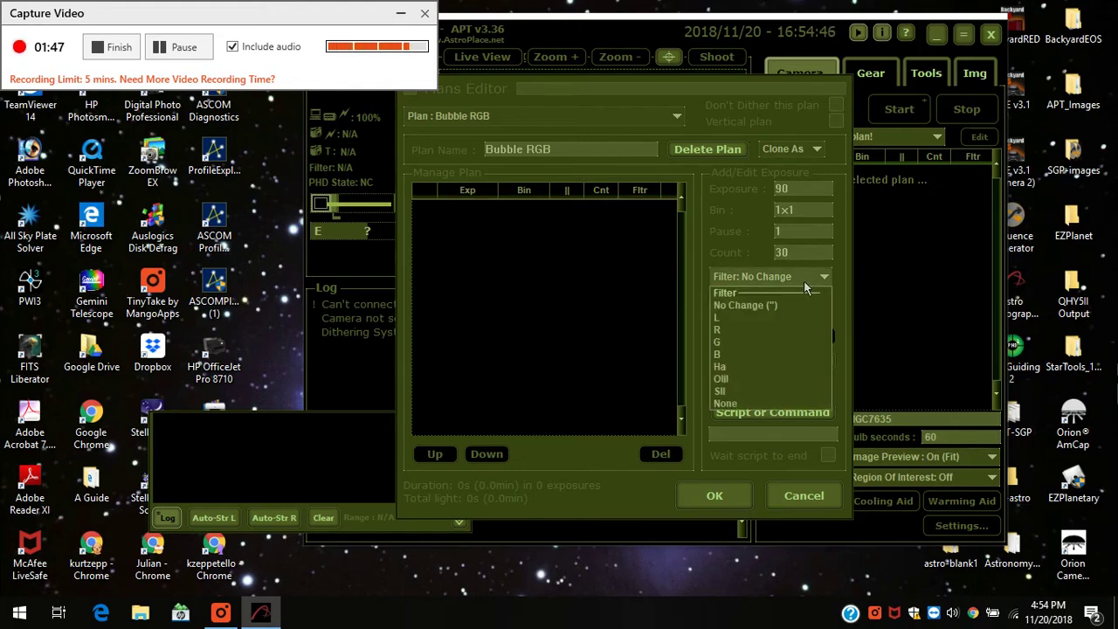
click(803, 280)
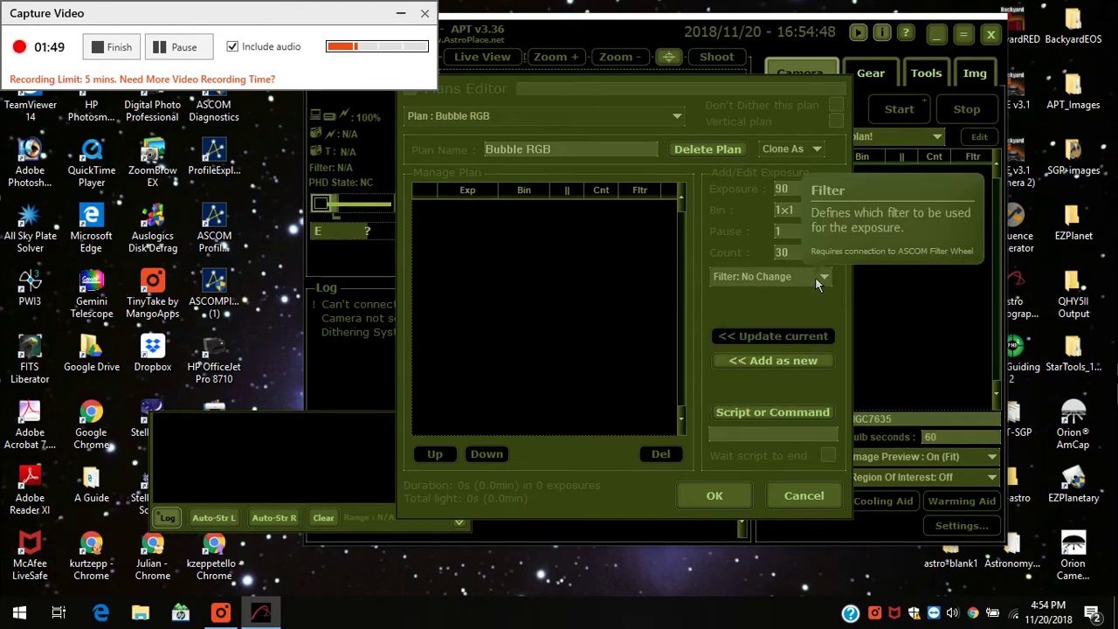
click(825, 276)
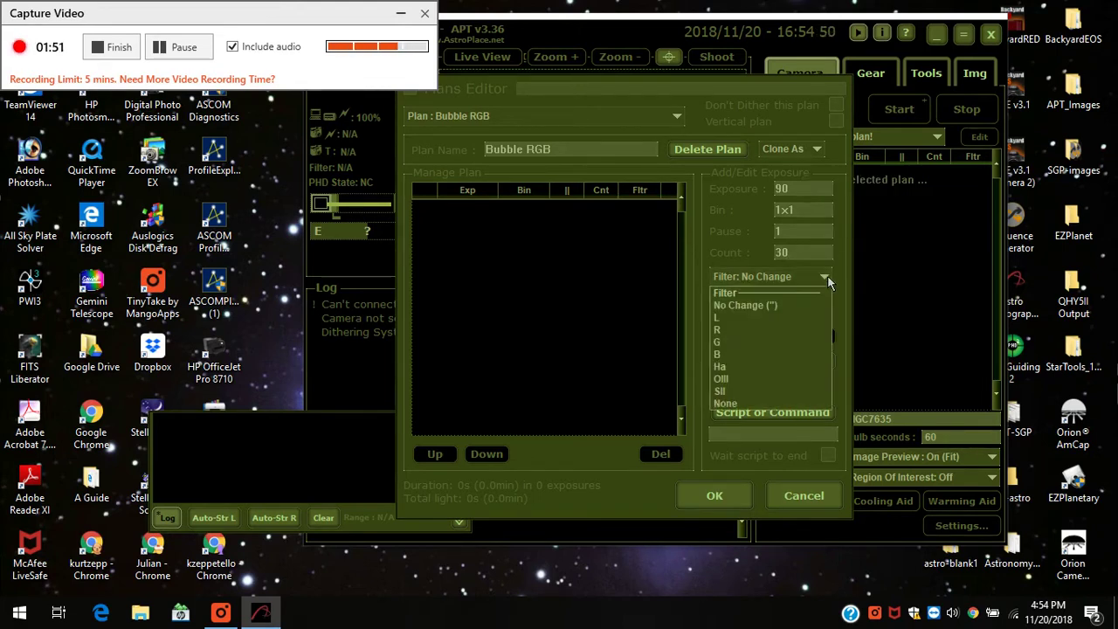
click(718, 330)
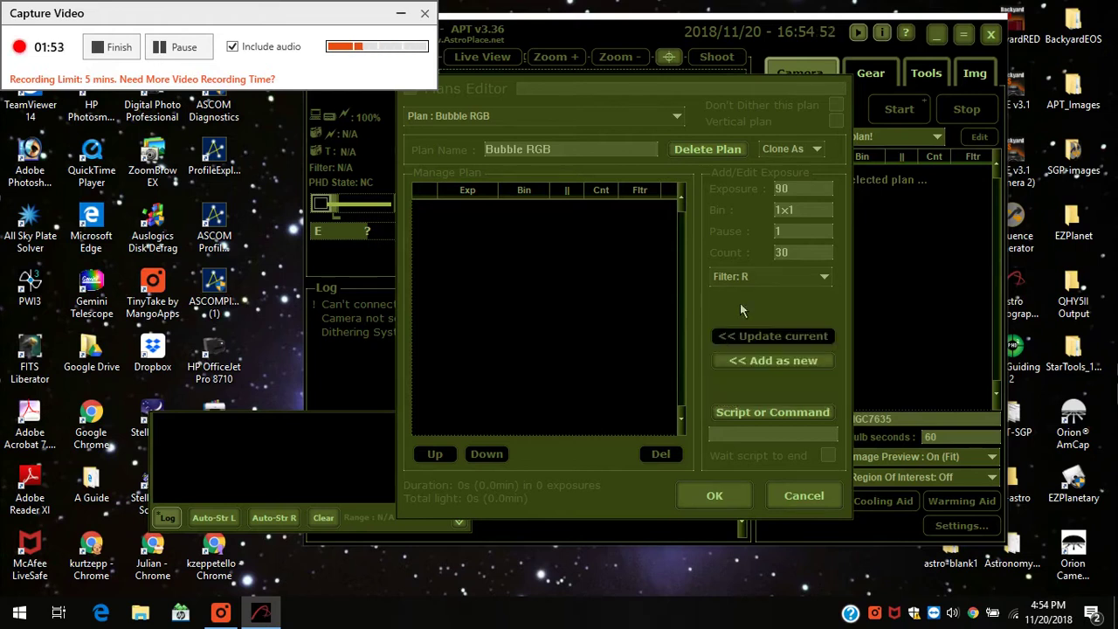
click(781, 363)
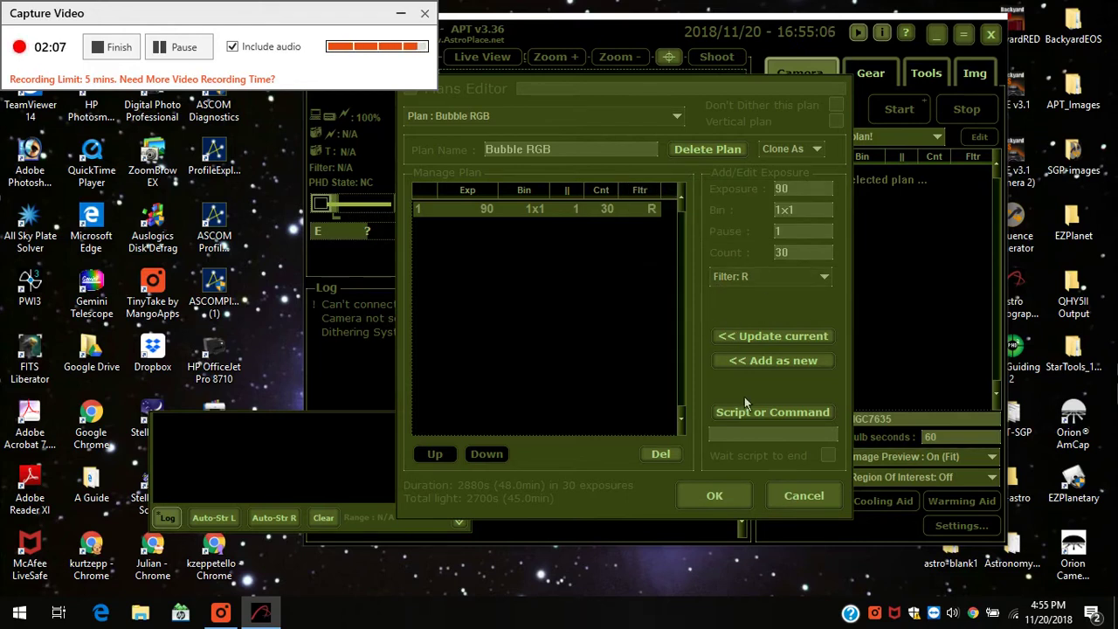
Add a second 90 s ×30 exposure row and set its filter to G.
click(772, 358)
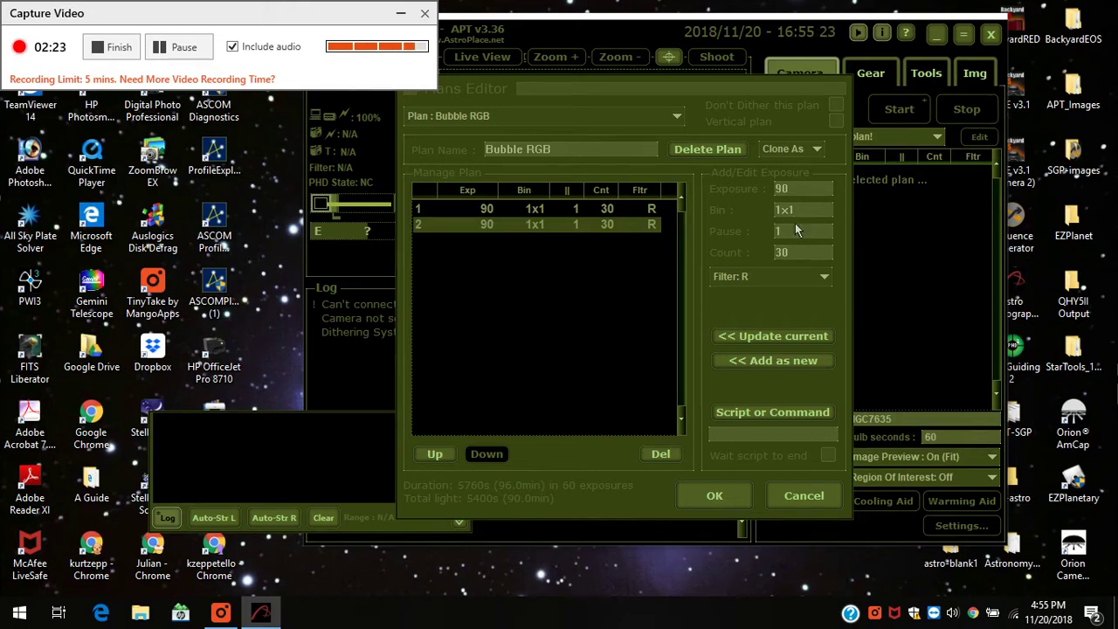
click(783, 278)
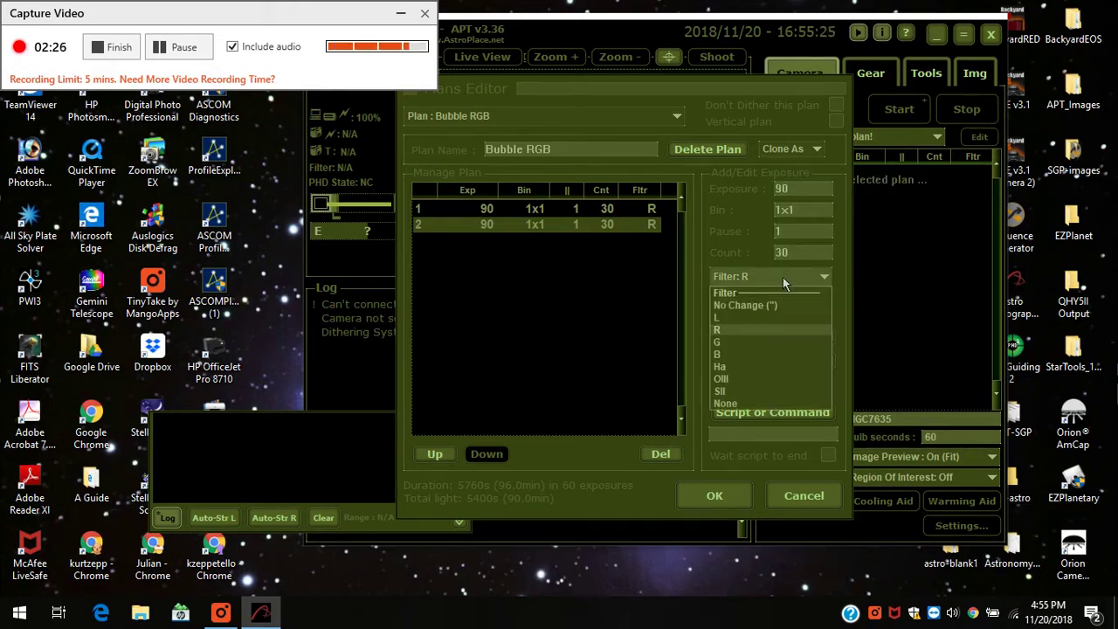
click(746, 350)
click(764, 343)
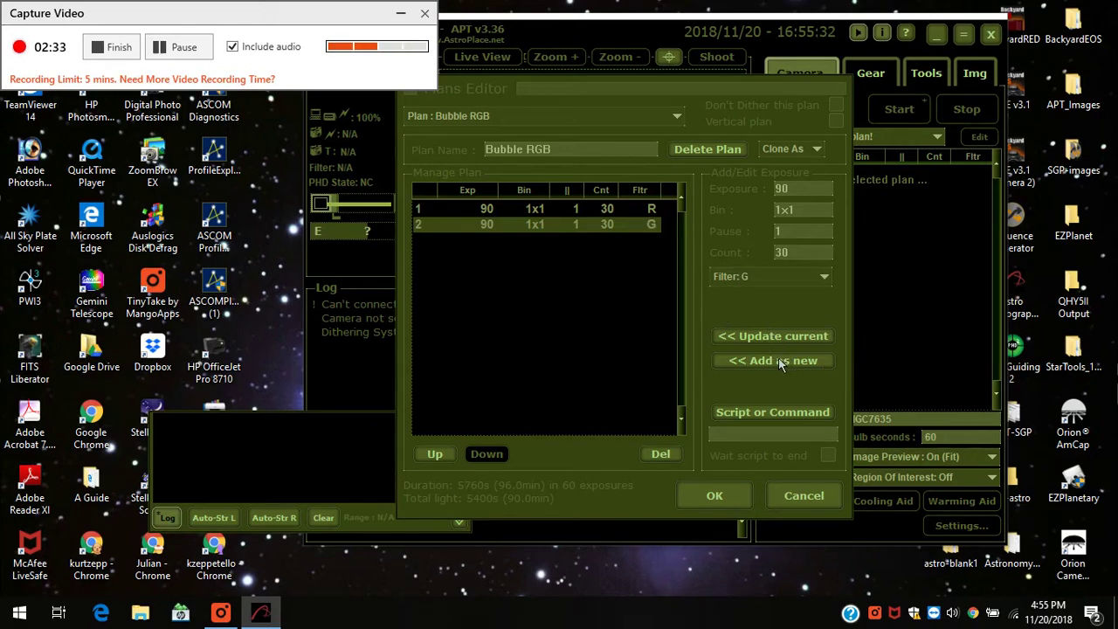
click(780, 363)
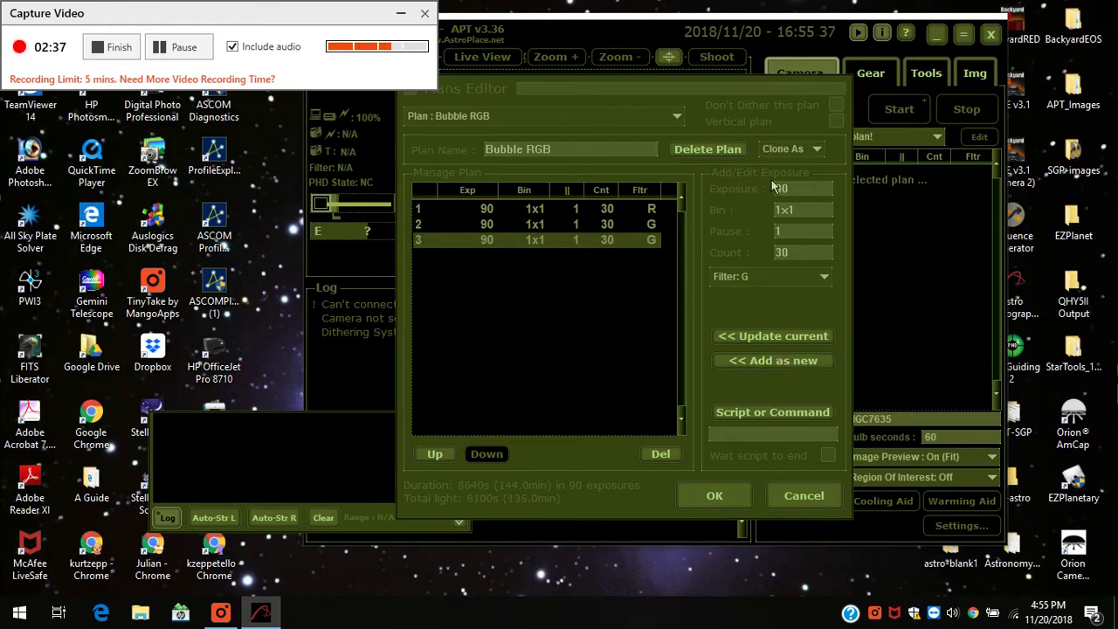
Set row 3's filter to B and save the Bubble RGB plan.
click(811, 276)
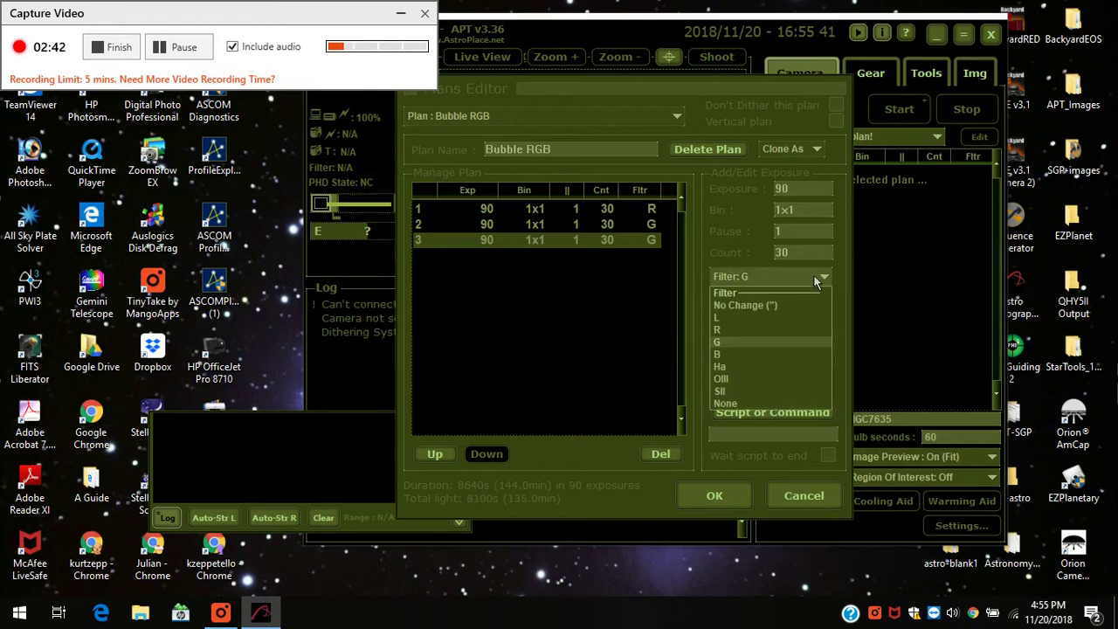
click(733, 356)
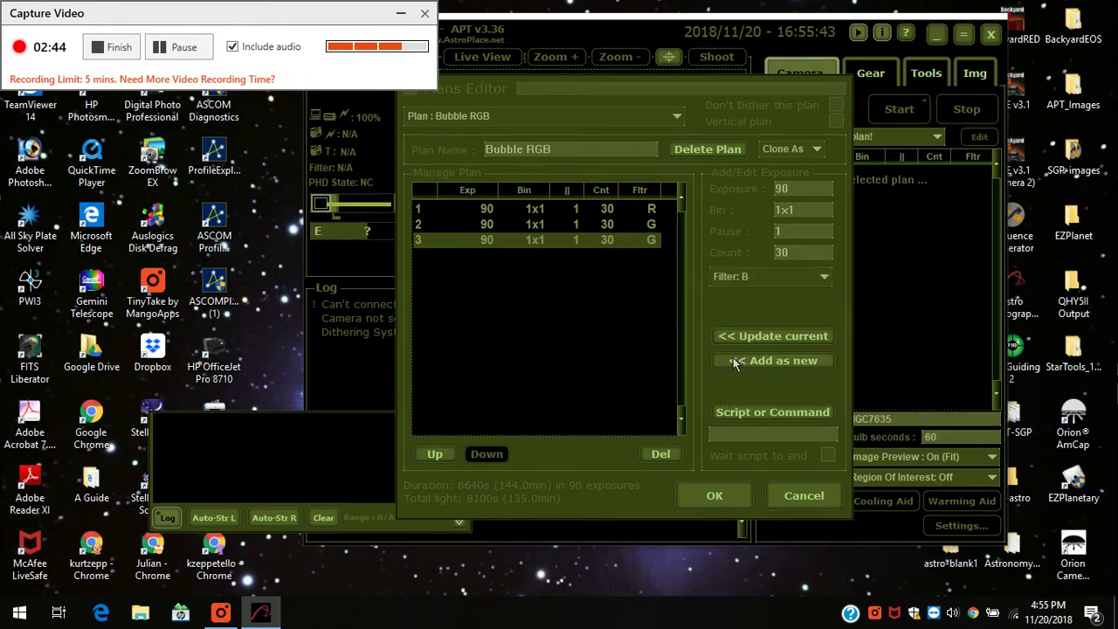
click(794, 277)
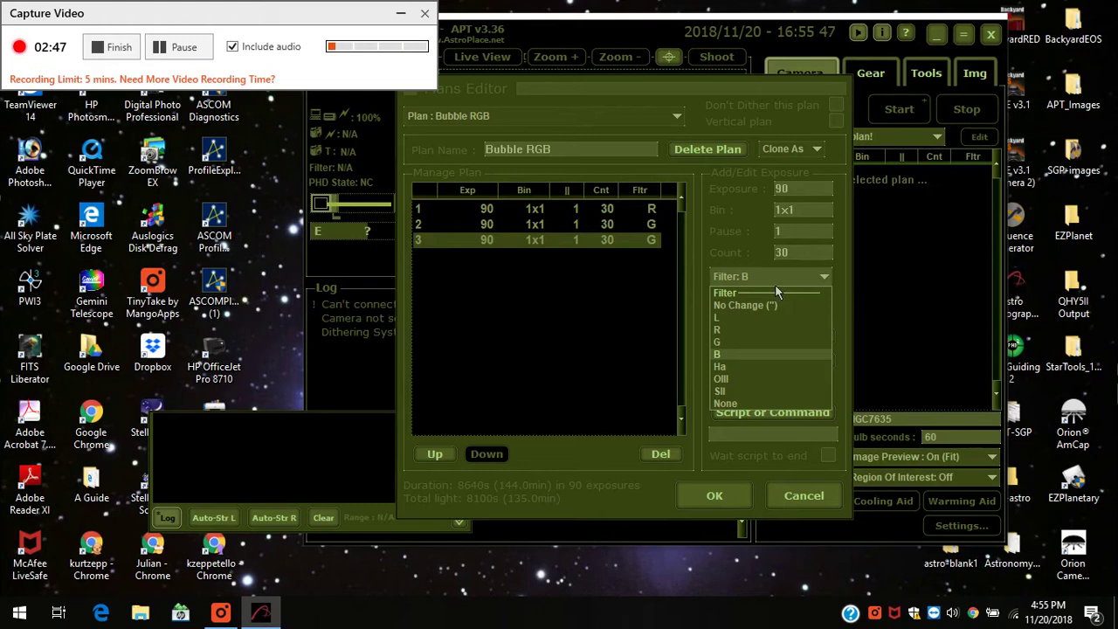
click(730, 353)
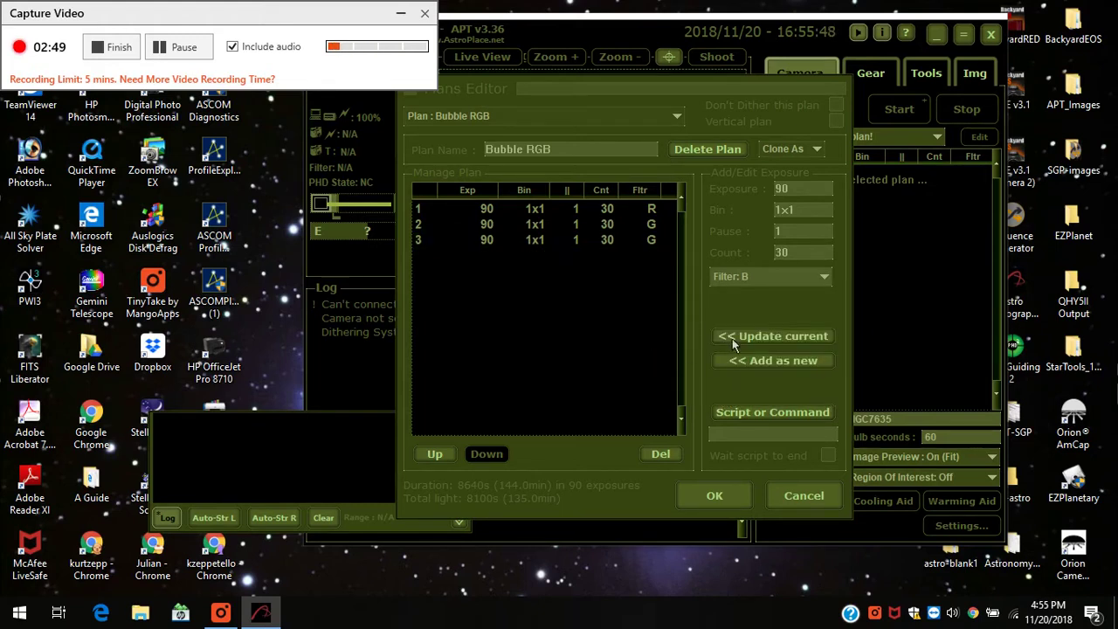
click(746, 340)
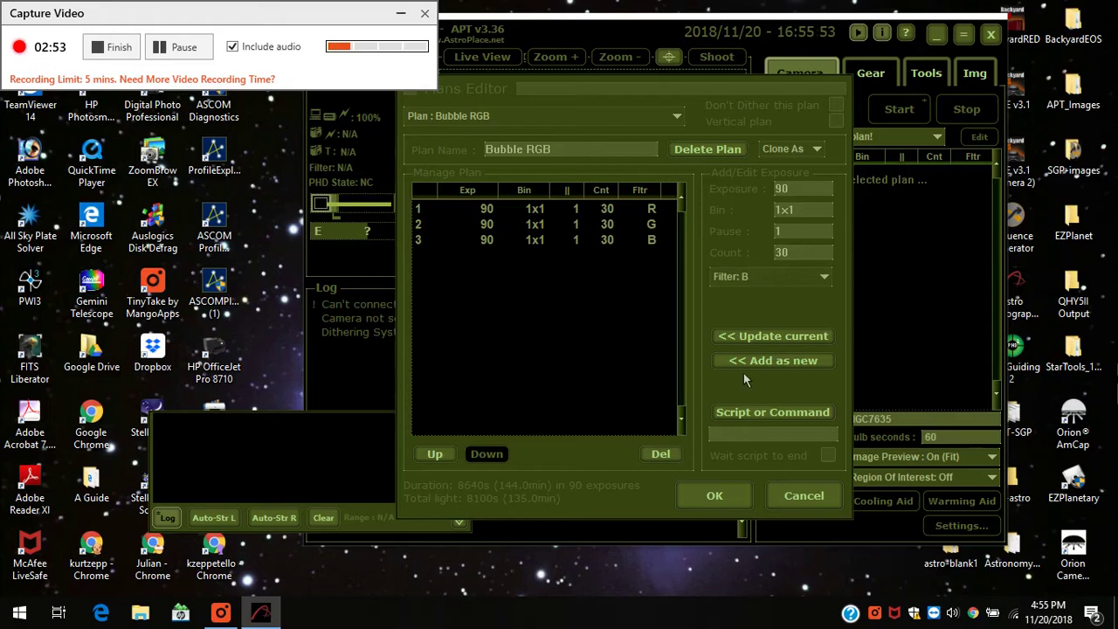
click(709, 494)
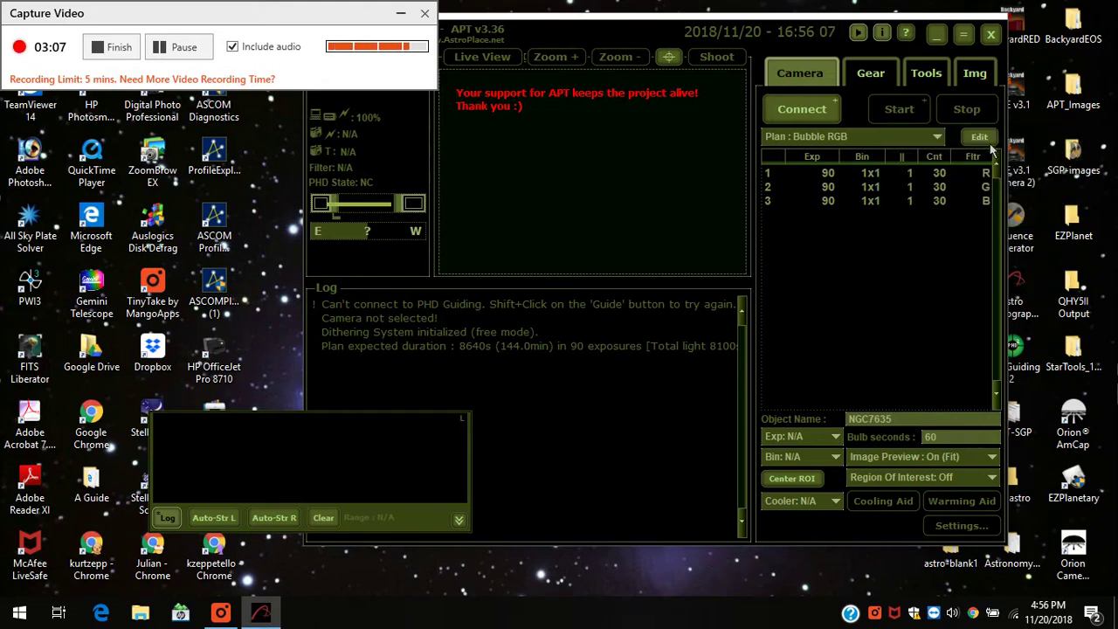
Switch the active plan to IC 63 OIII.
click(937, 137)
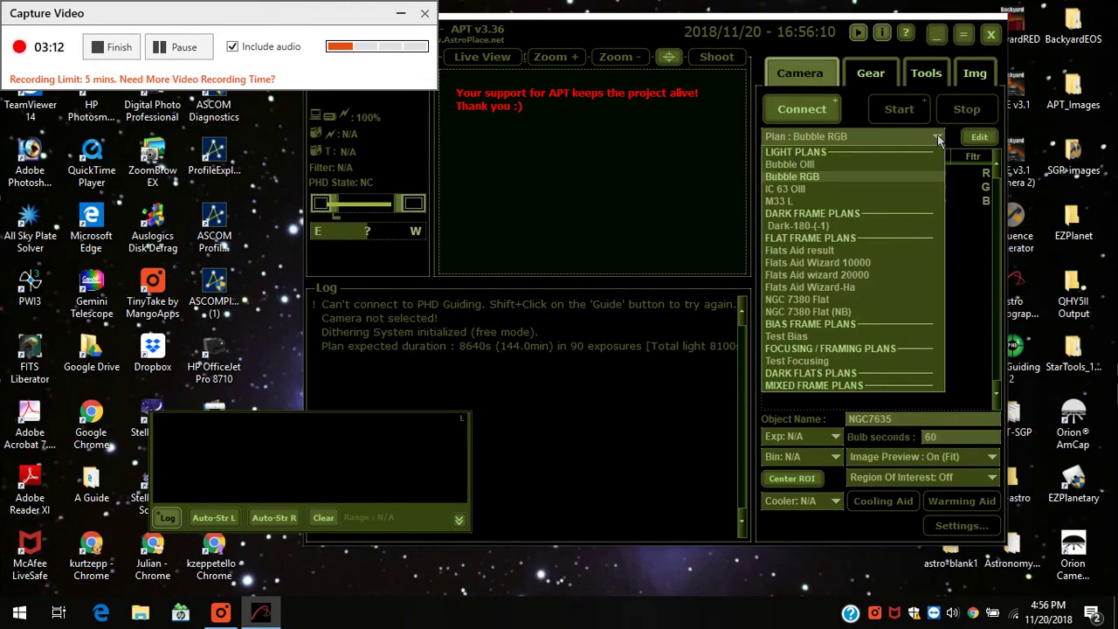
click(791, 189)
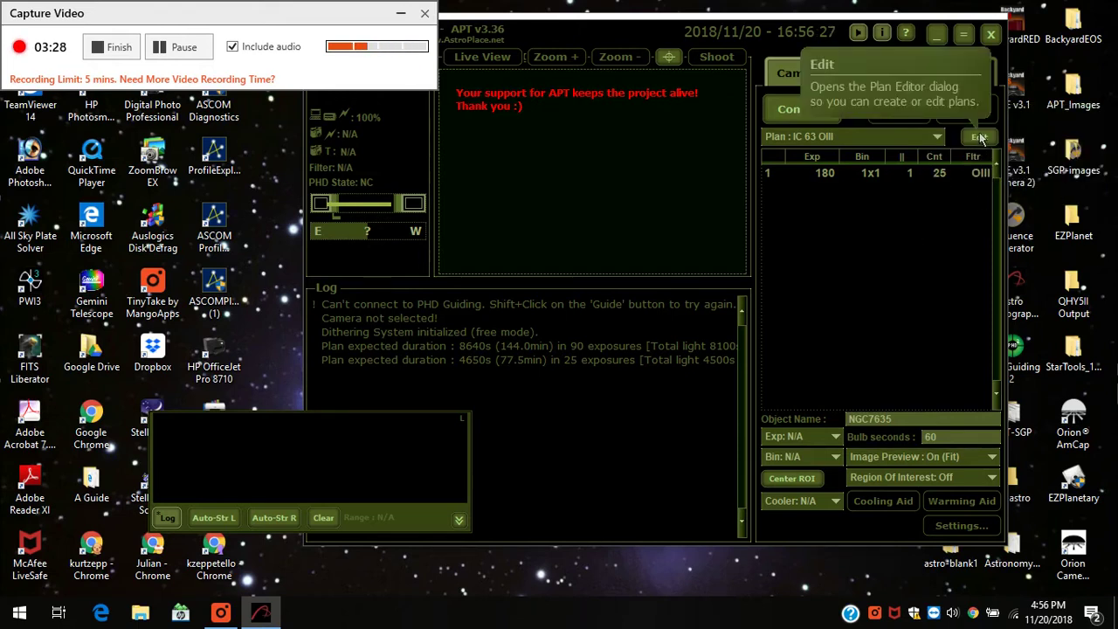
Rename the IC 63 OIII plan to 'Bubble OIII', change its count to 20, and save.
click(981, 143)
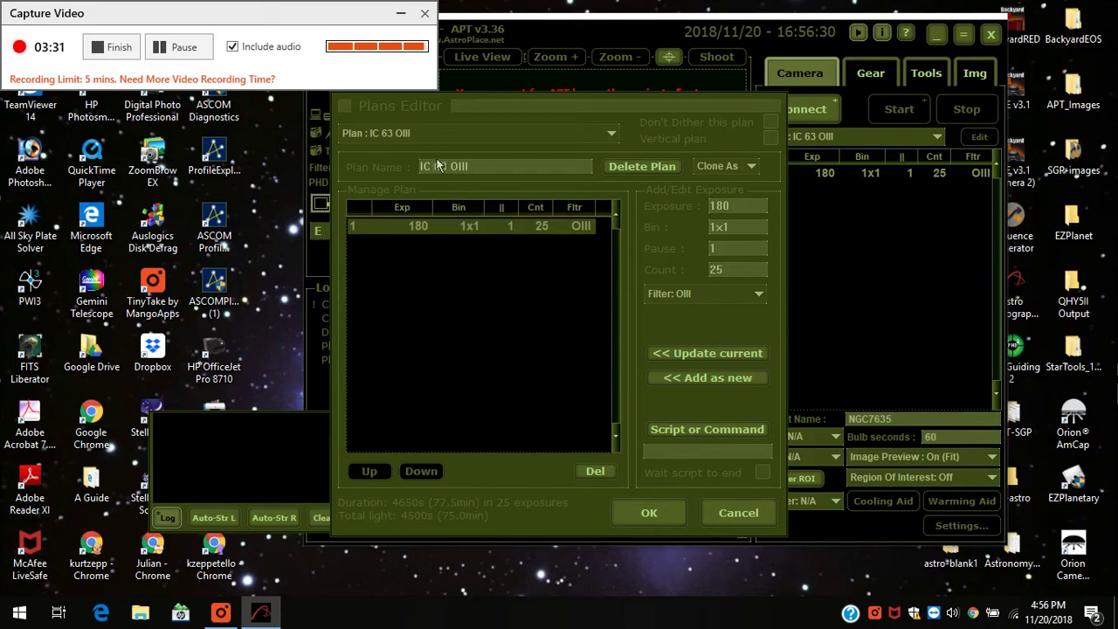
drag(447, 167, 403, 167)
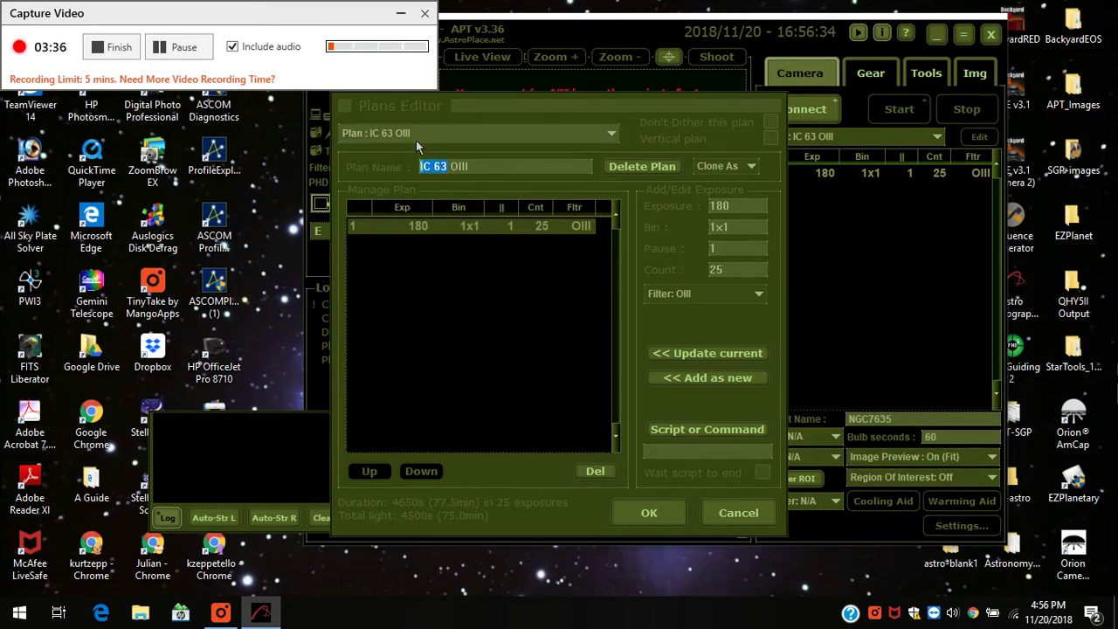
text(Bubble)
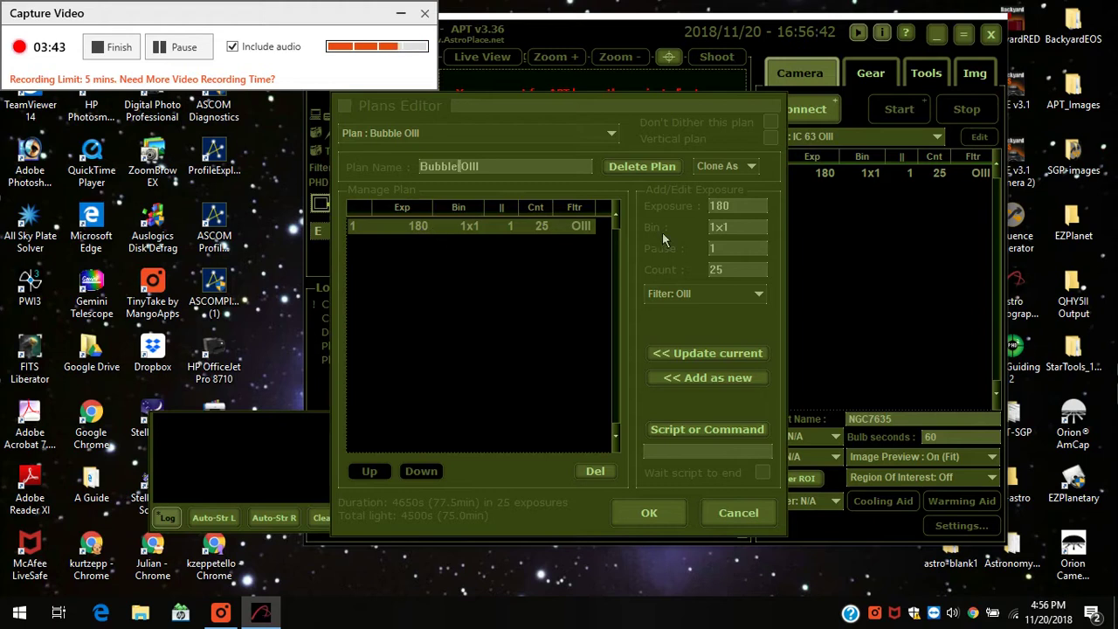
drag(738, 233, 721, 229)
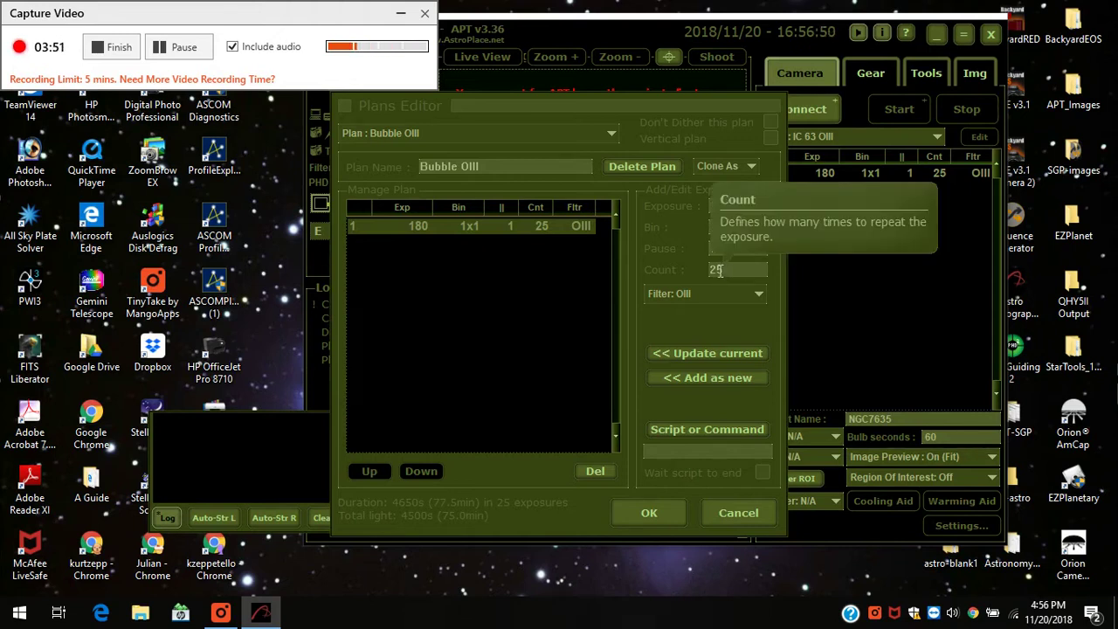
double_click(721, 271)
text(20)
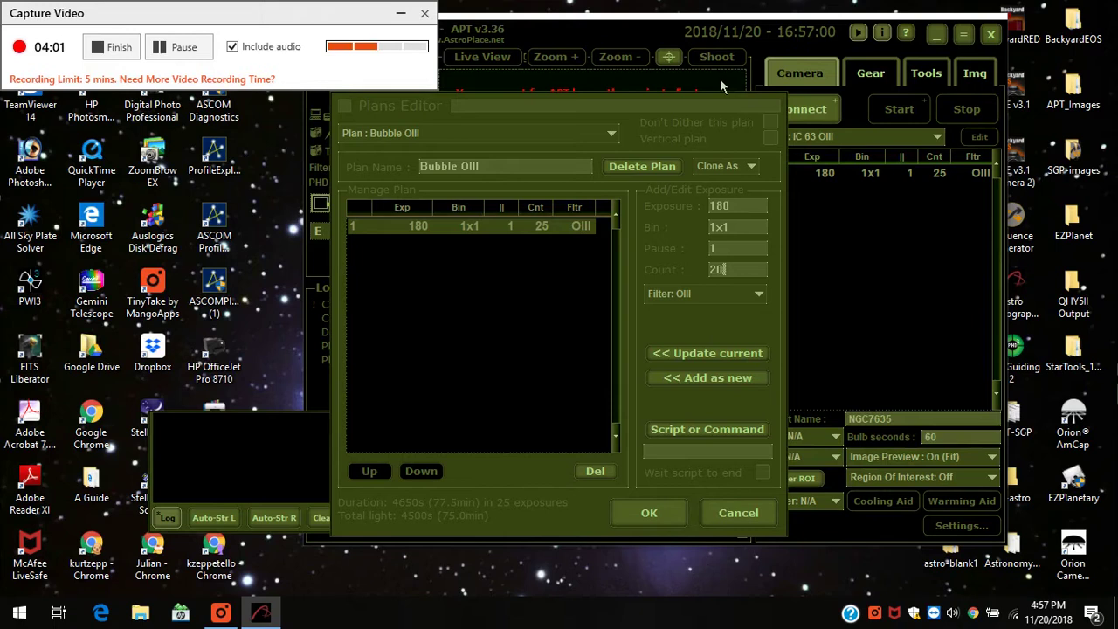
drag(710, 103, 745, 90)
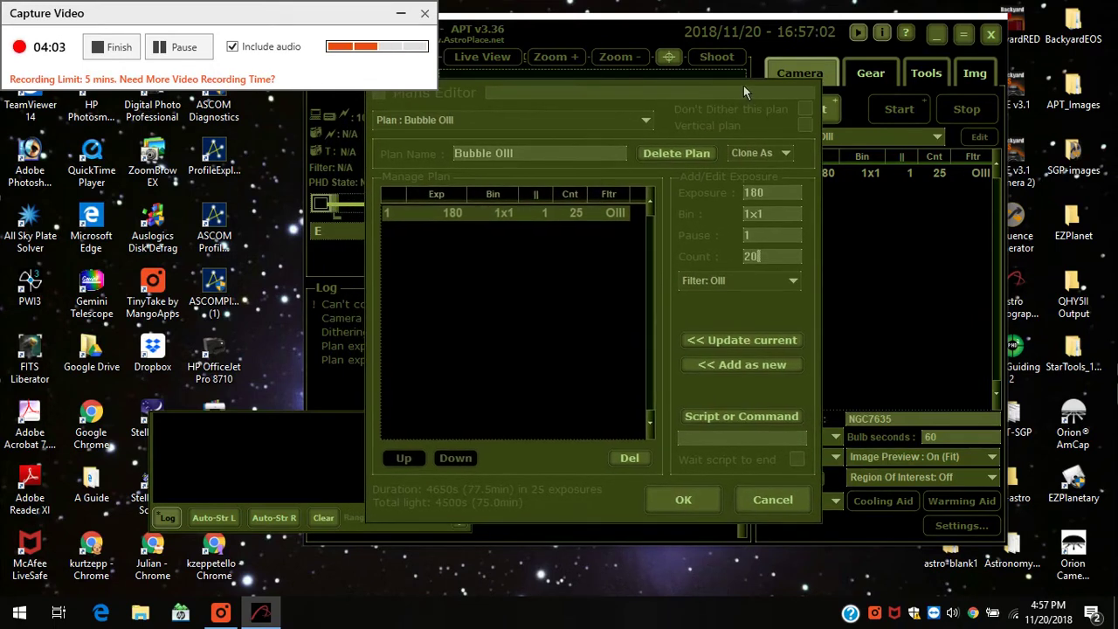
click(673, 491)
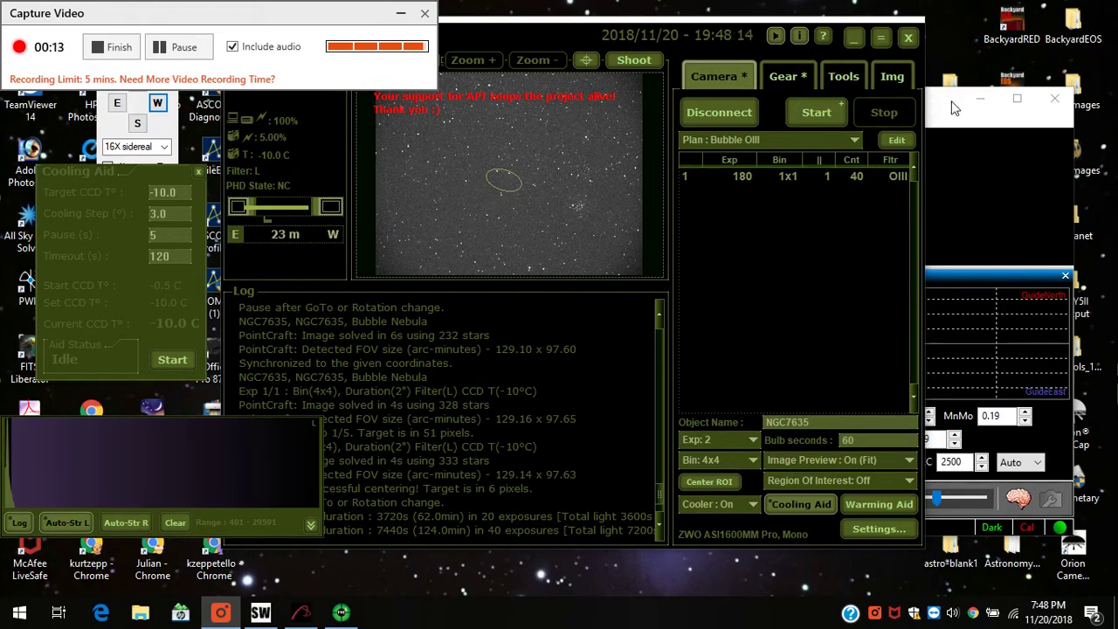
drag(935, 102, 939, 102)
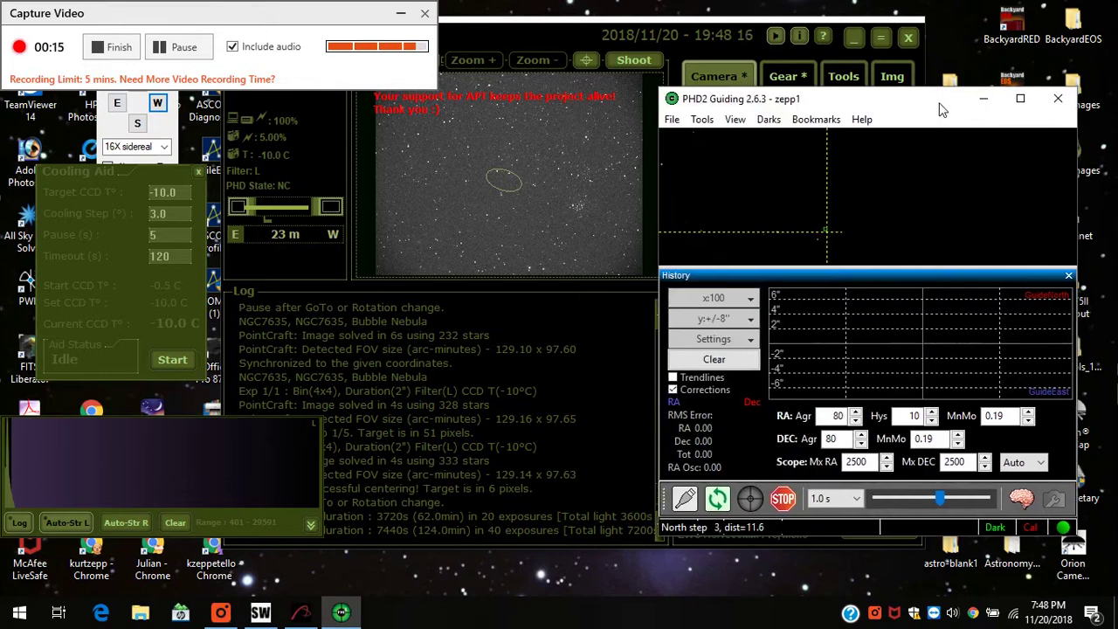
click(677, 39)
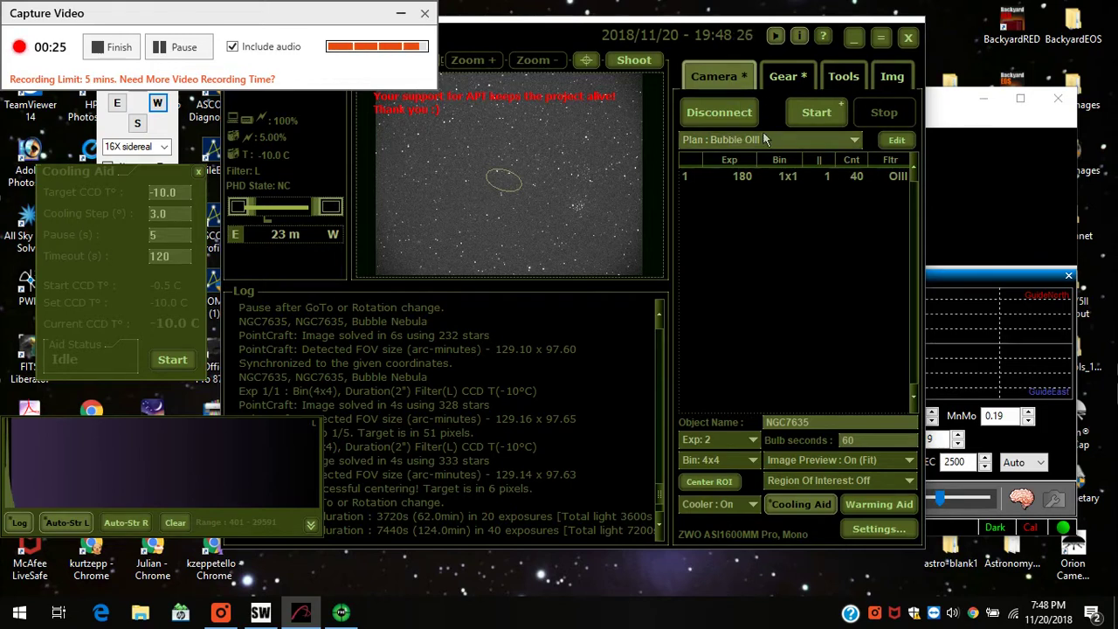
Reopen the Bubble OIII plan in the Plans Editor and confirm its 180 s OIII row.
click(897, 142)
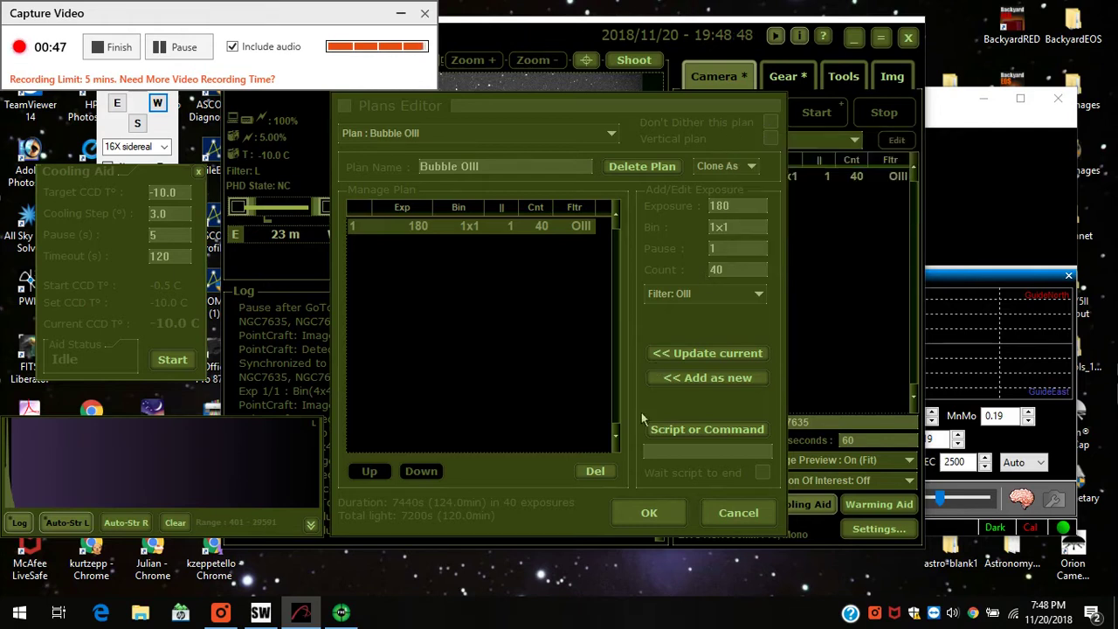
click(650, 513)
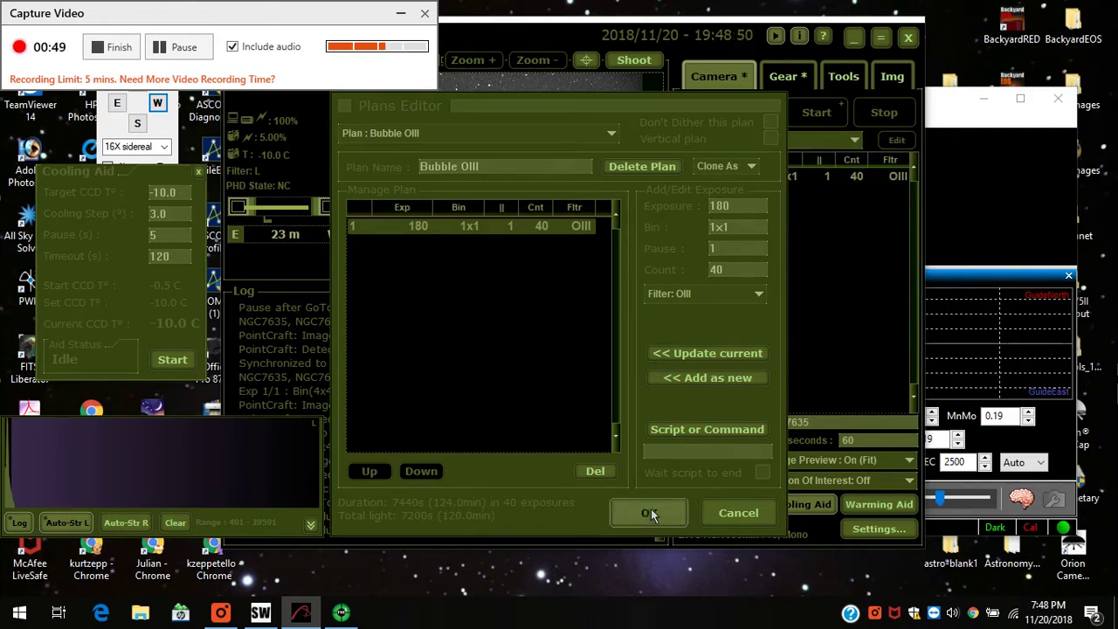